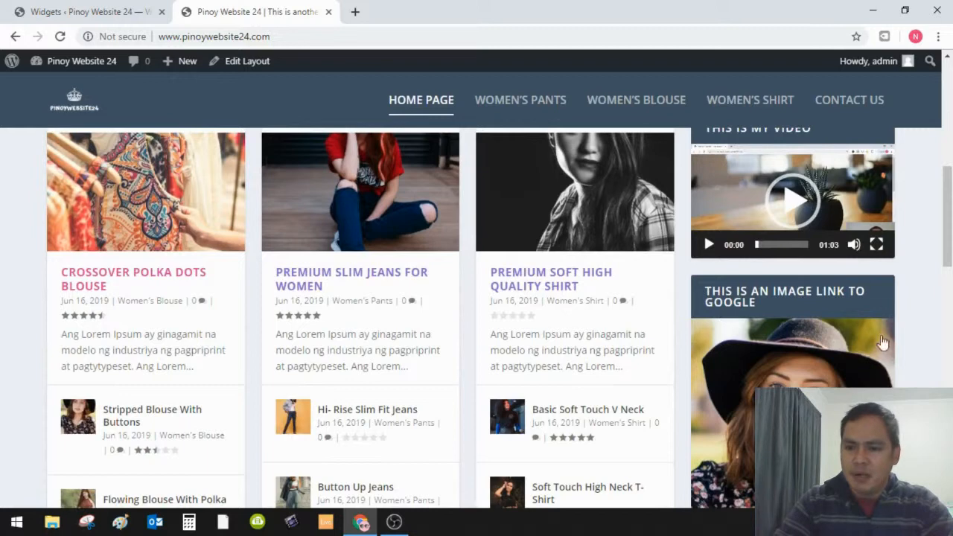
# - Scroll the front page to the 'This is an image link to Google' widget and follow its image to google.com
pyautogui.scroll(-2, 882, 342)
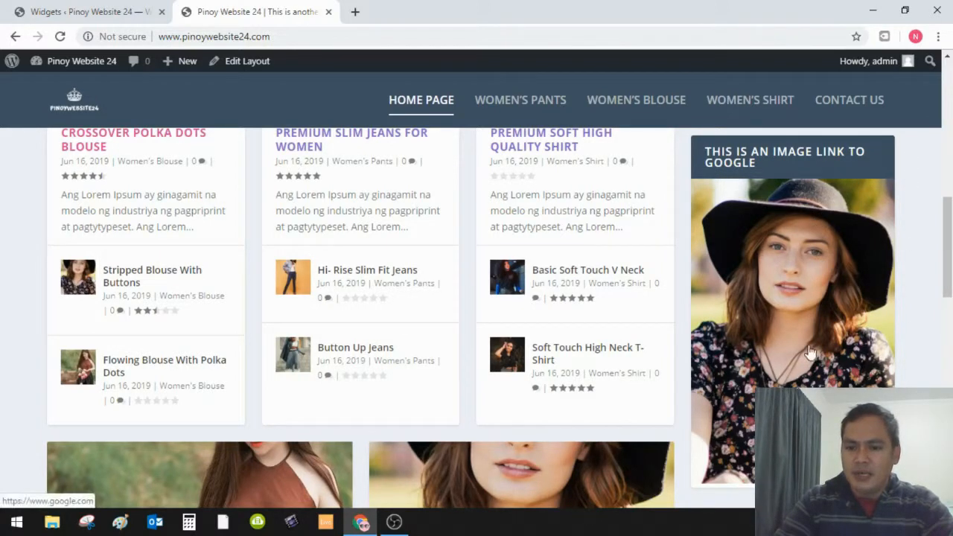
pyautogui.click(795, 304)
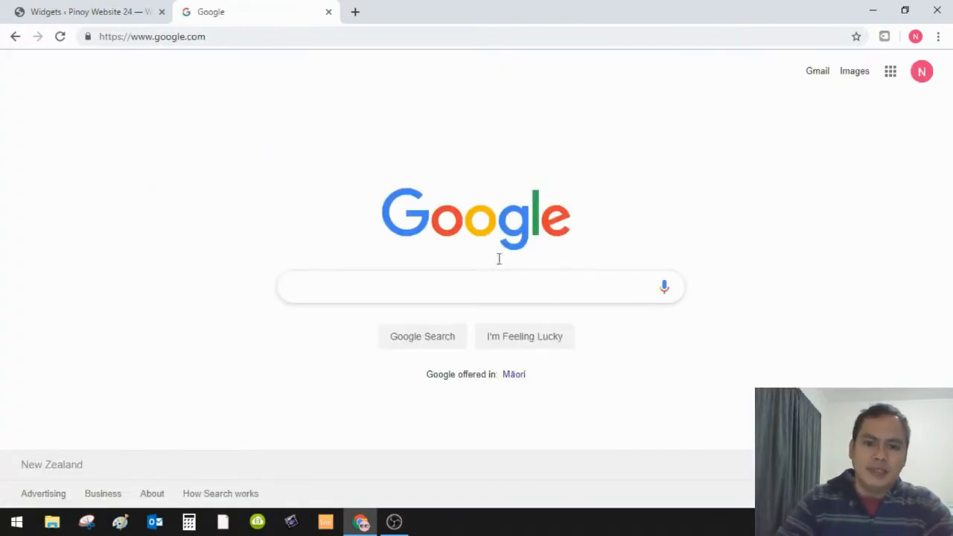
# - Go back from Google to the site's WordPress login page
pyautogui.click(14, 36)
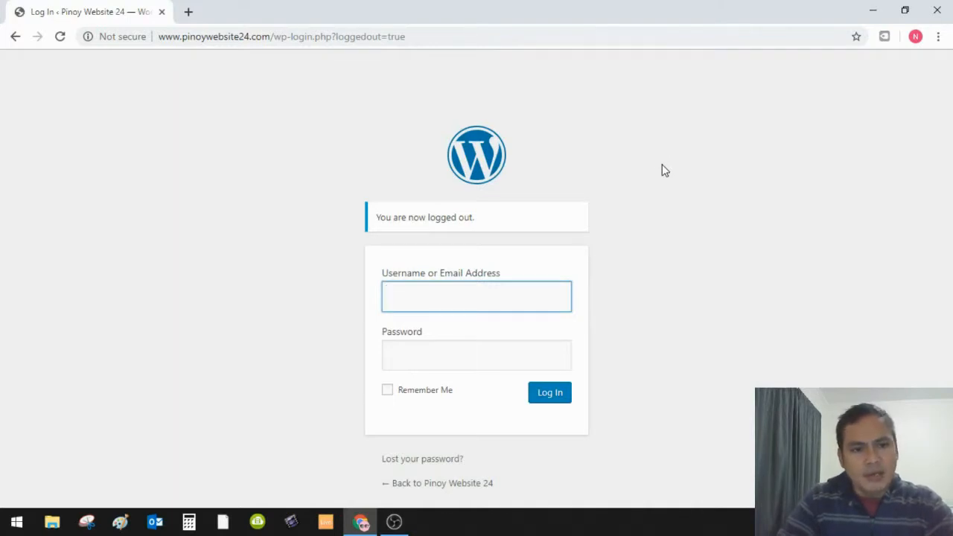
# - Log in with the admin username and account password, then go to Appearance > Widgets
pyautogui.write('admin')
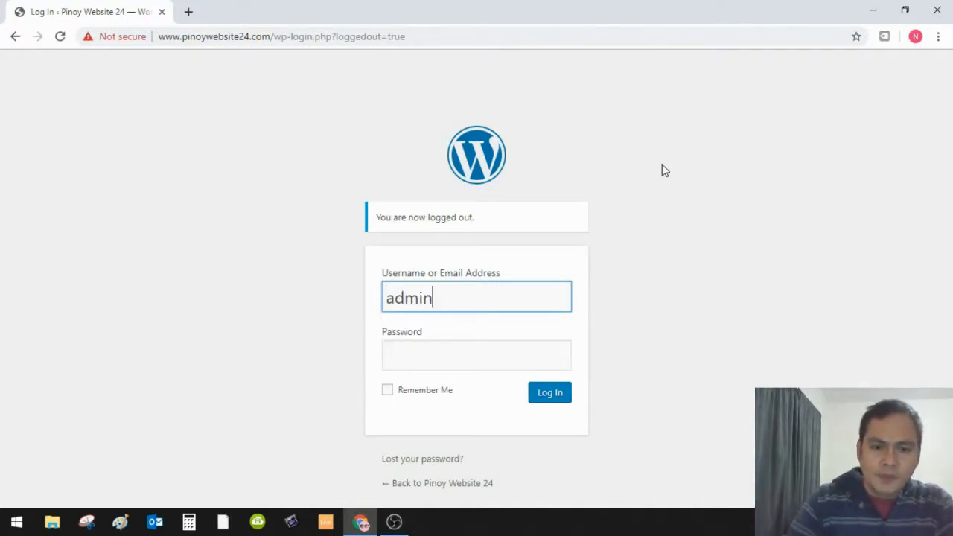
pyautogui.click(447, 353)
pyautogui.write('a********')
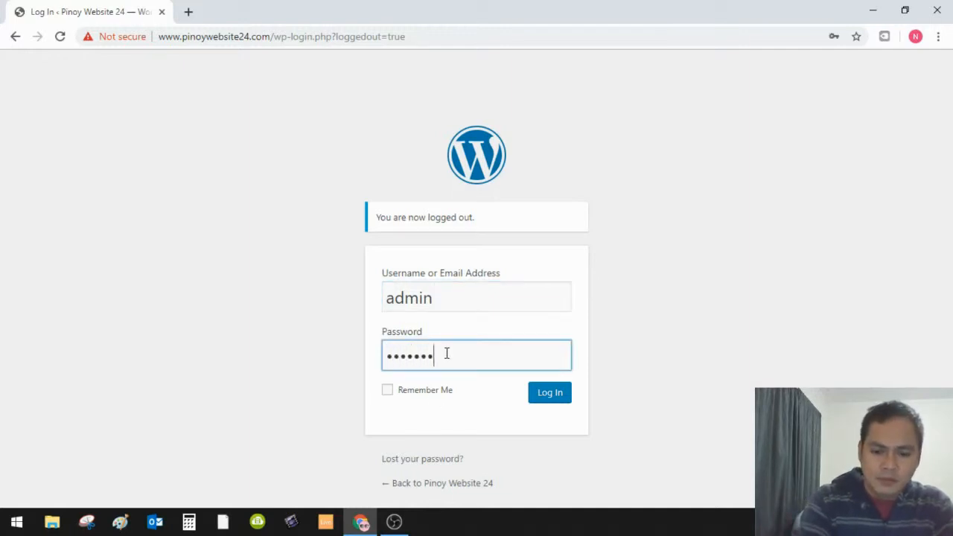
pyautogui.write('*')
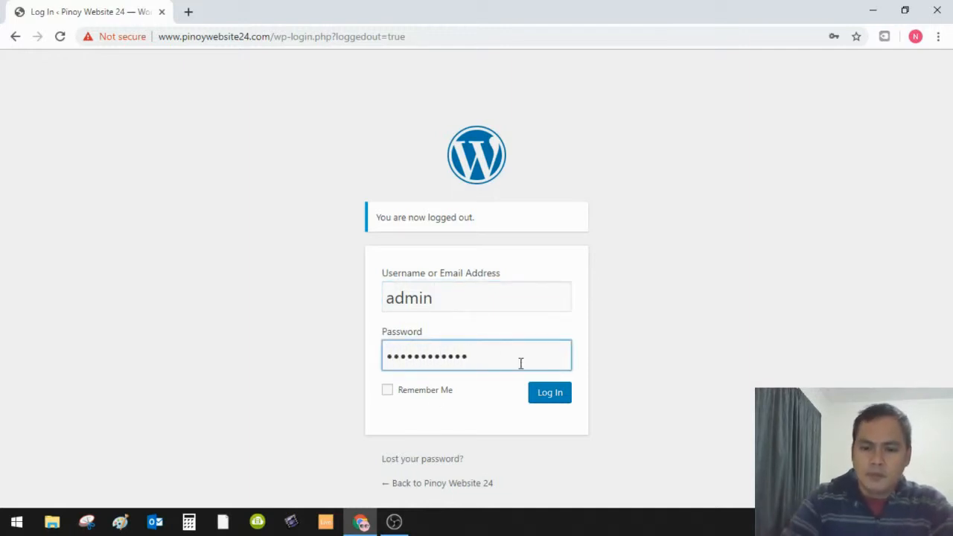
pyautogui.click(547, 393)
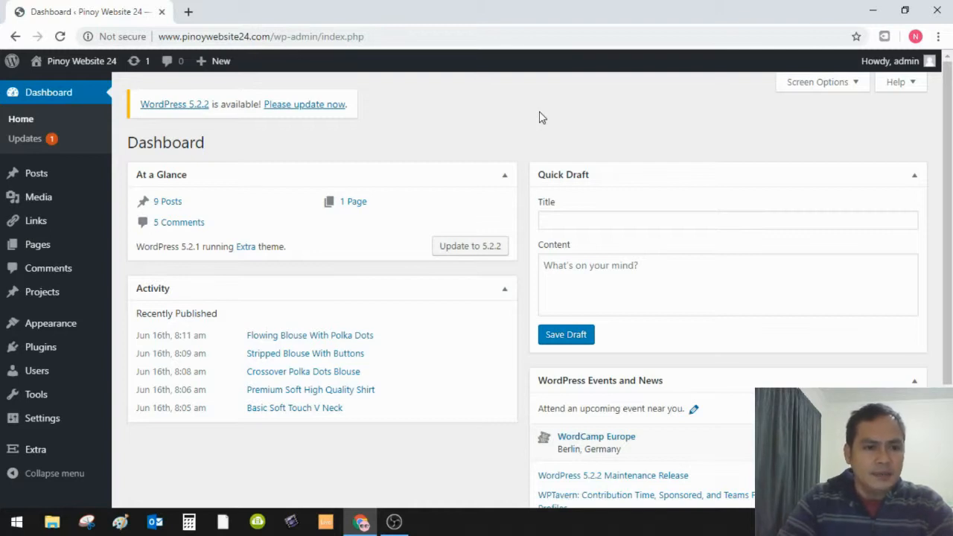
pyautogui.moveTo(45, 332)
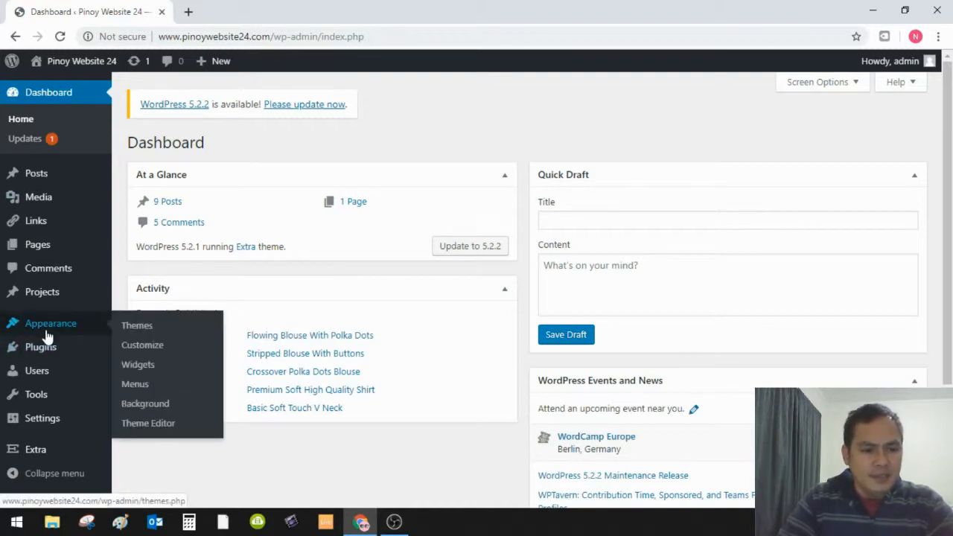
pyautogui.click(139, 365)
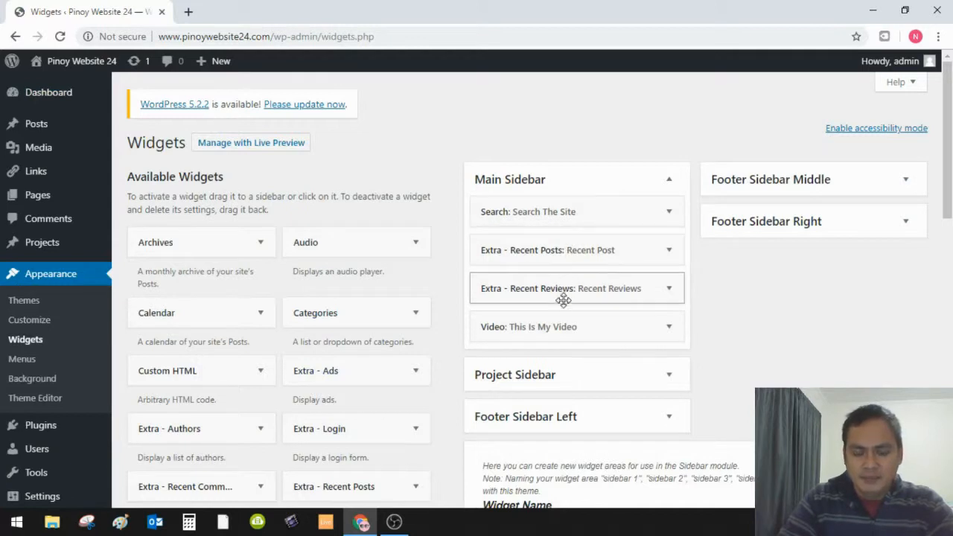
# - Add an Image widget from Available Widgets to the Main Sidebar, below the Video widget
pyautogui.scroll(-1, 563, 323)
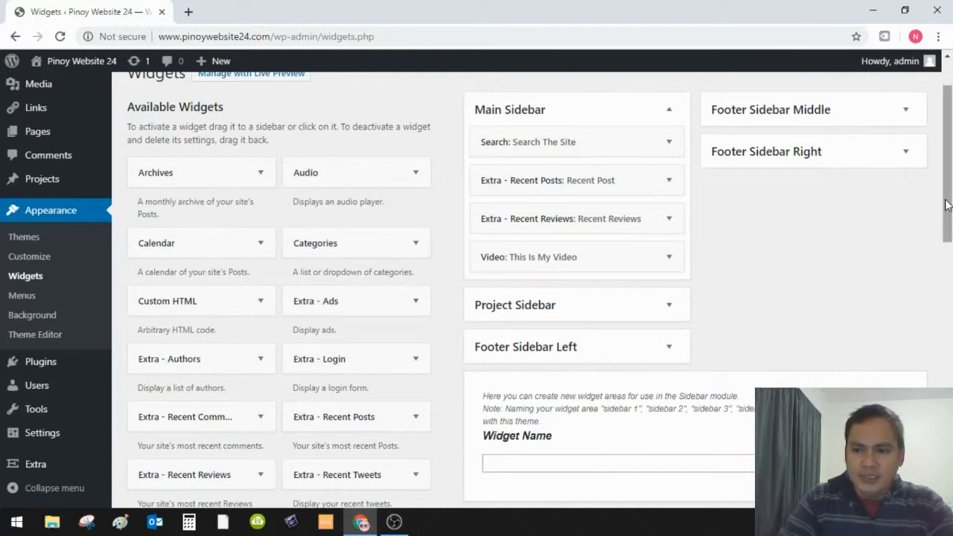
pyautogui.moveTo(948, 206); pyautogui.dragTo(942, 283)
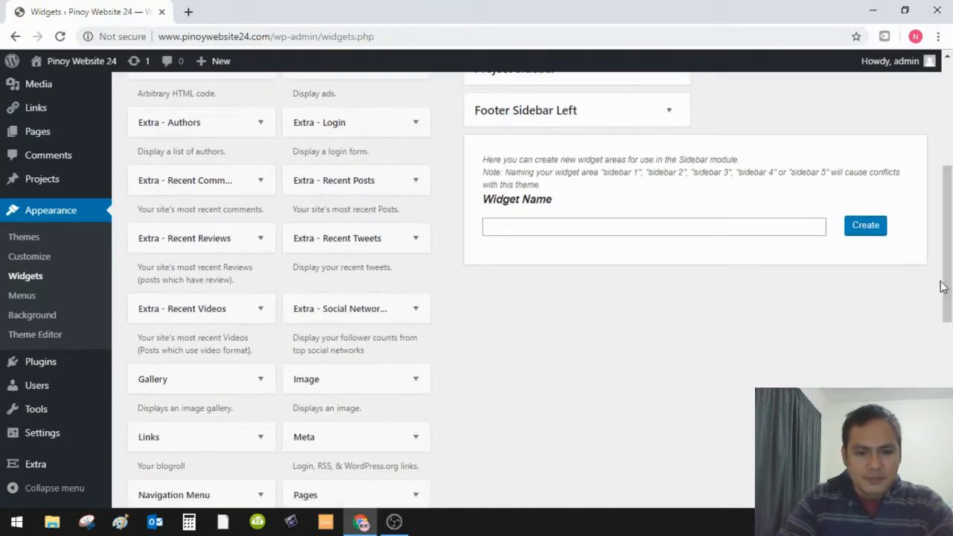
pyautogui.scroll(-1, 435, 410)
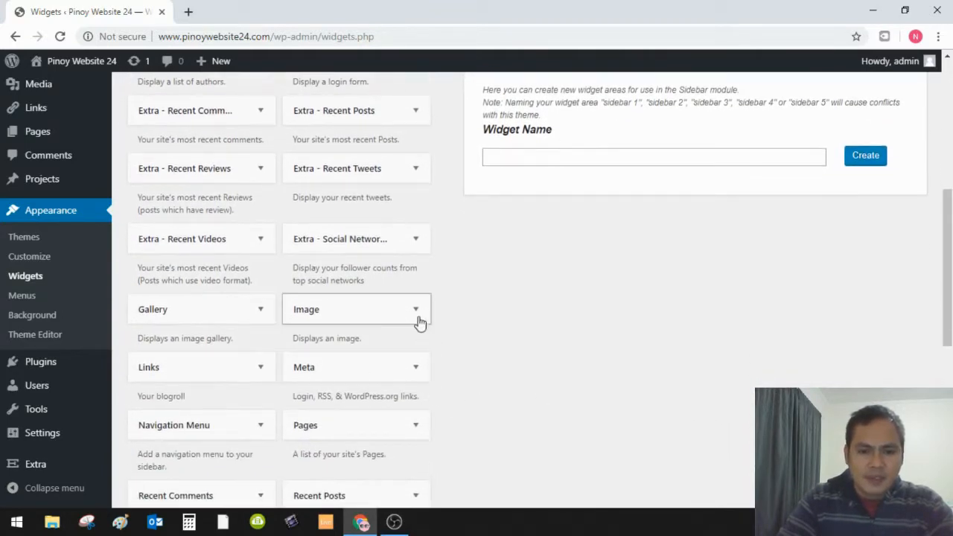
pyautogui.click(415, 310)
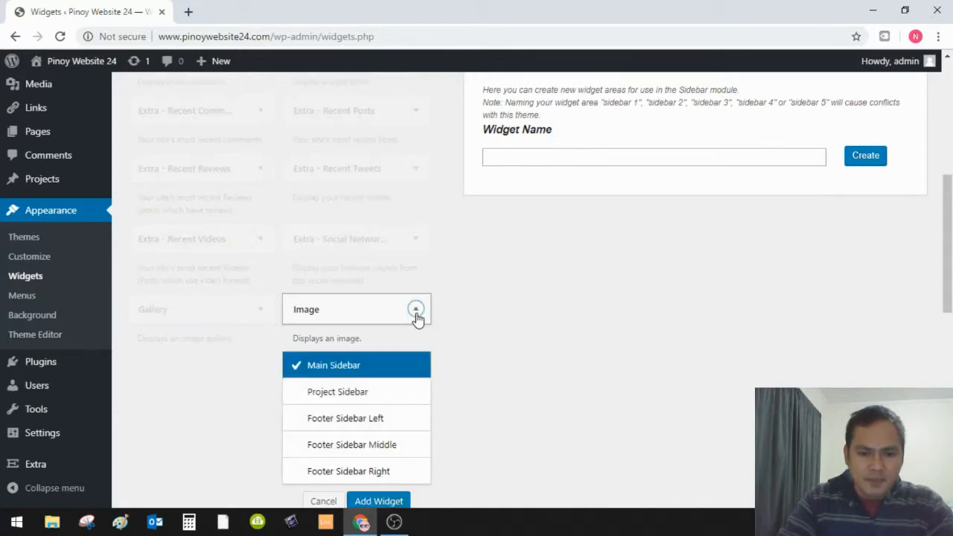
pyautogui.scroll(-1, 336, 374)
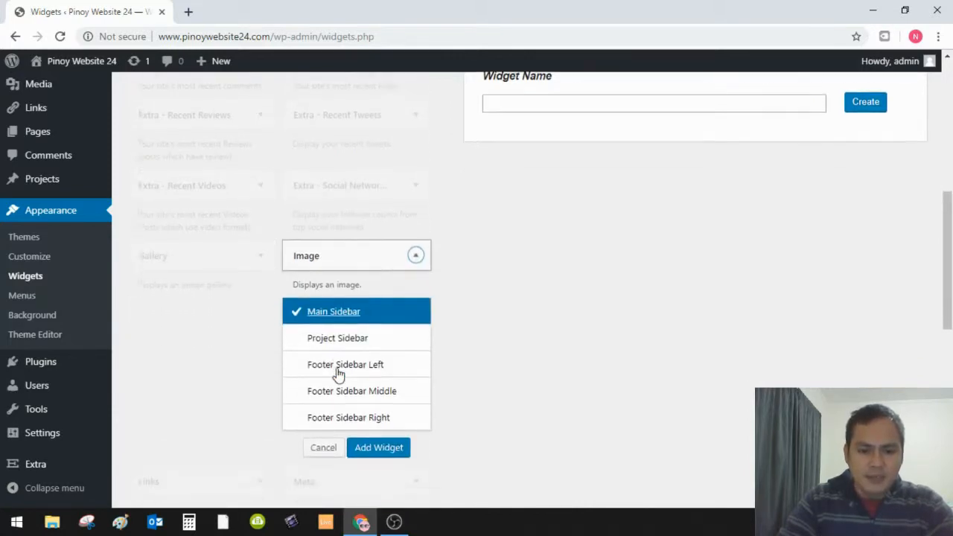
pyautogui.click(382, 435)
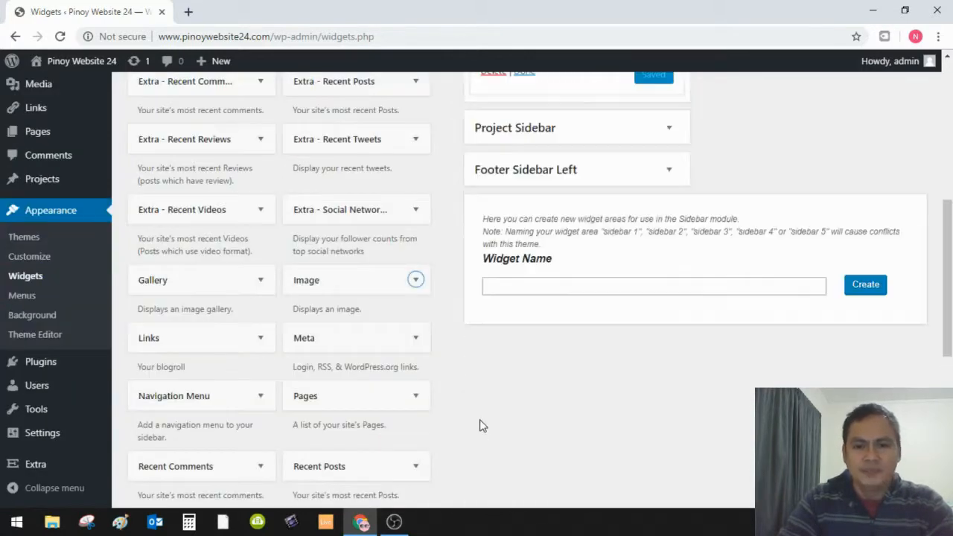
pyautogui.scroll(3, 480, 425)
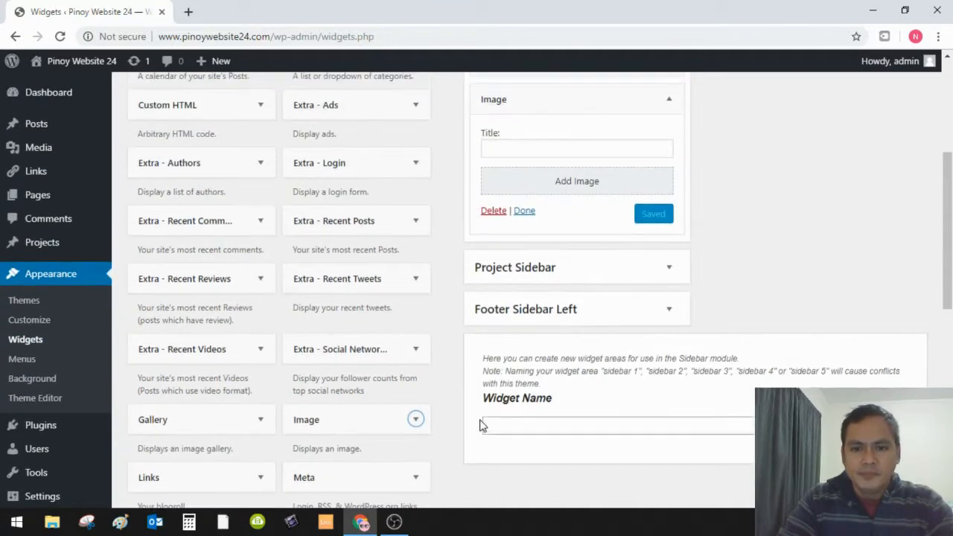
pyautogui.moveTo(946, 269); pyautogui.dragTo(946, 233)
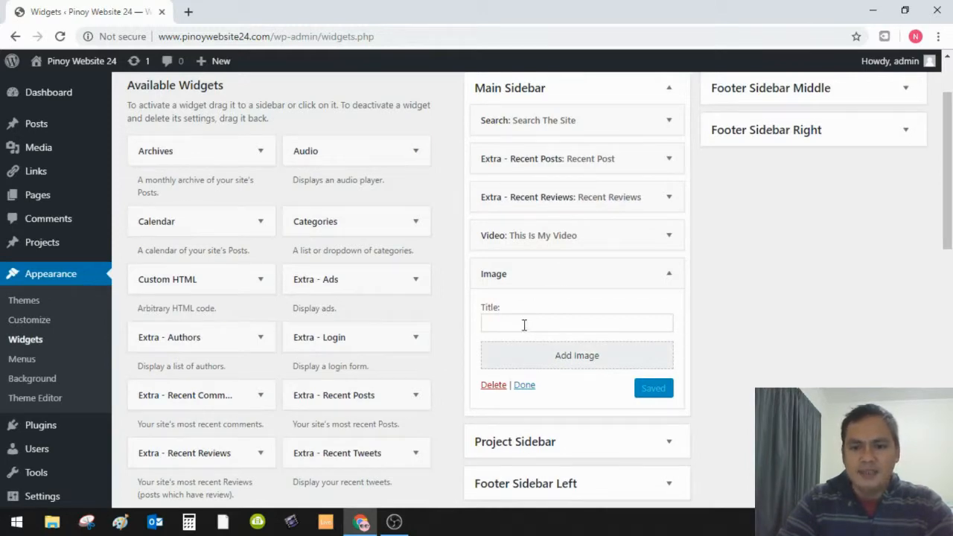
# - Insert Womens-Blouse-2.jpg, the woman-in-black-hat photo, from the Media Library into the widget
pyautogui.click(580, 356)
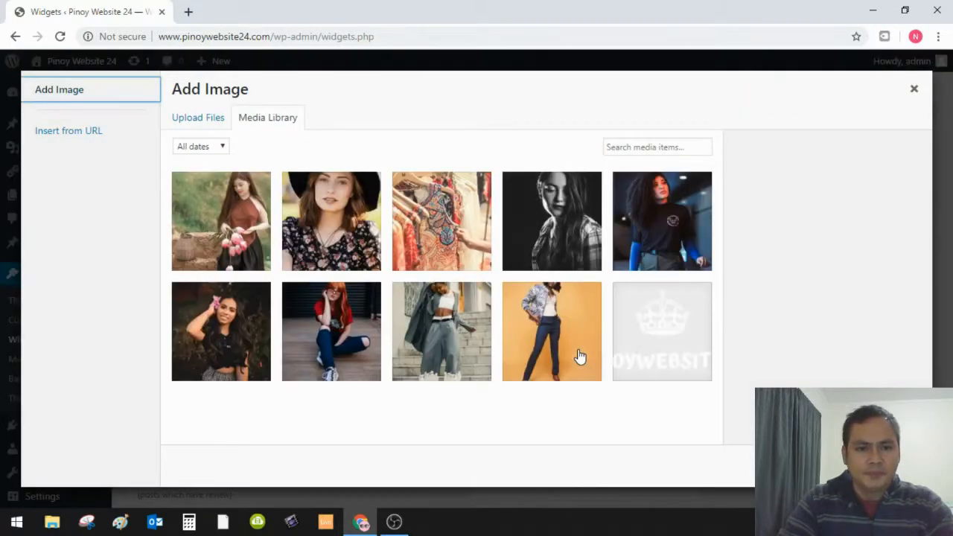
pyautogui.click(347, 219)
pyautogui.click(881, 466)
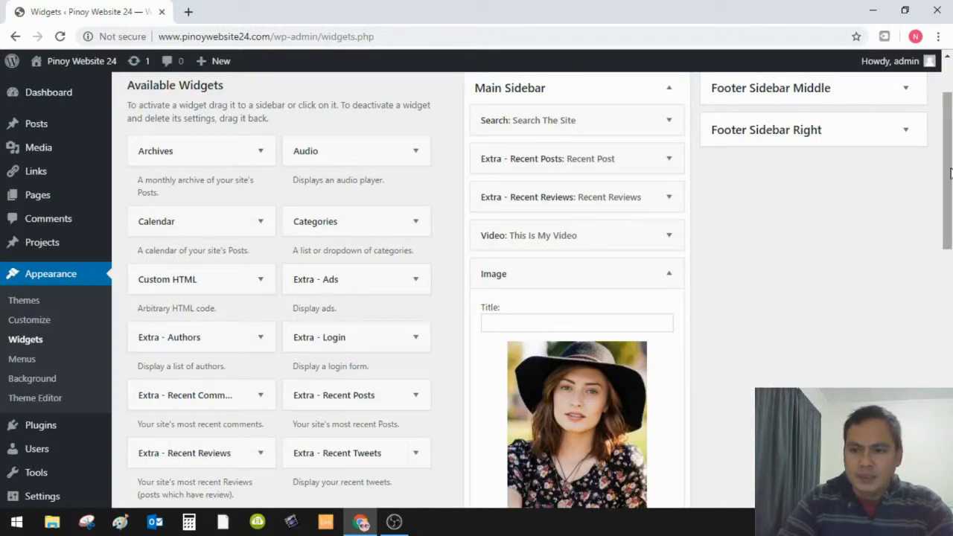
pyautogui.moveTo(947, 169); pyautogui.dragTo(942, 234)
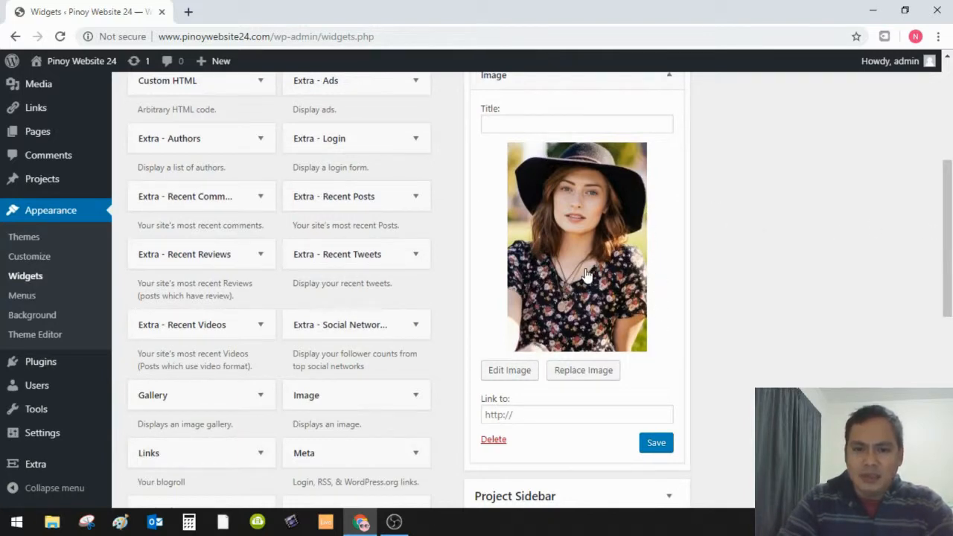
pyautogui.click(509, 372)
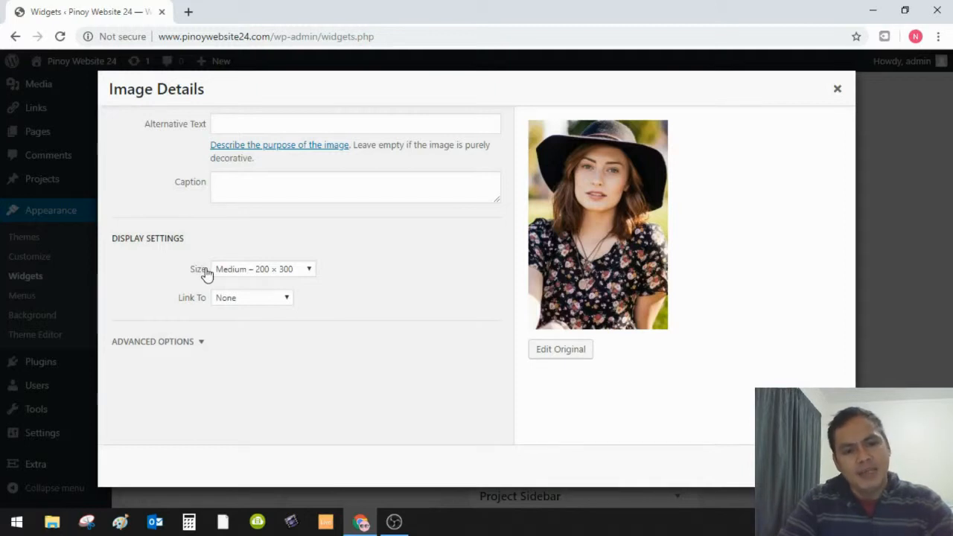
pyautogui.click(310, 272)
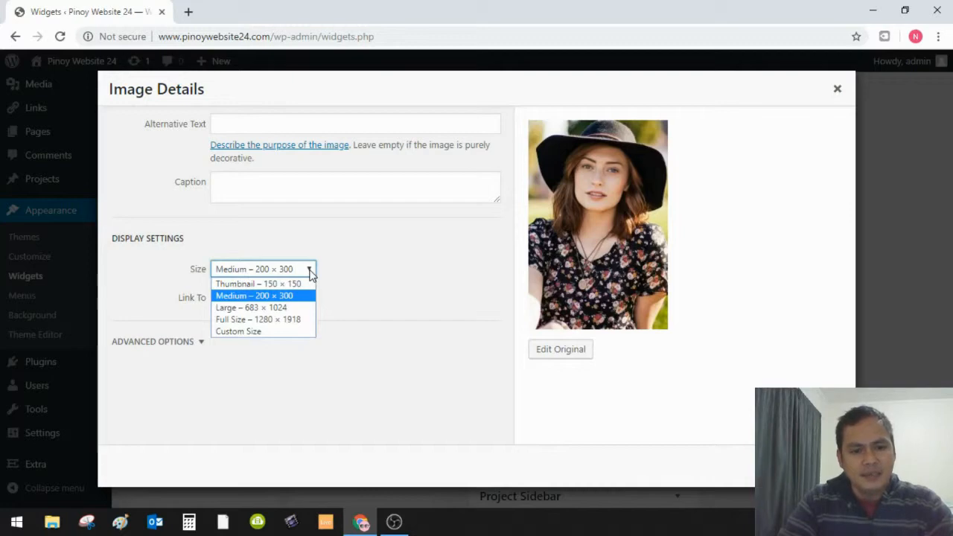
pyautogui.click(282, 308)
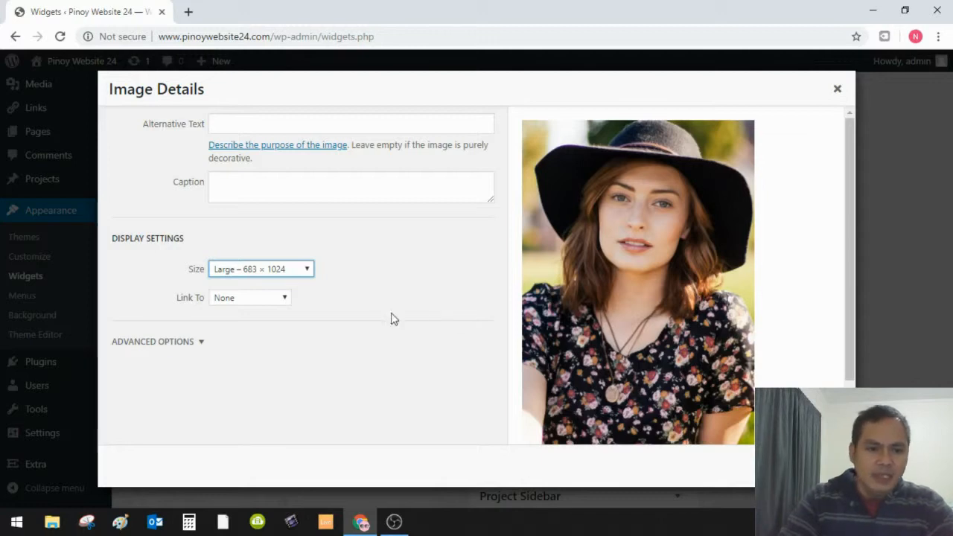
pyautogui.click(290, 300)
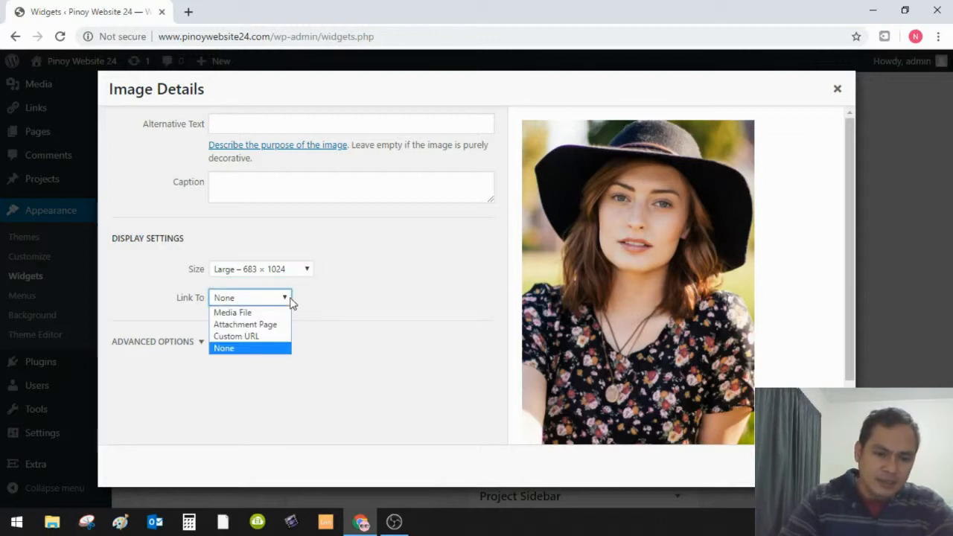
pyautogui.click(264, 338)
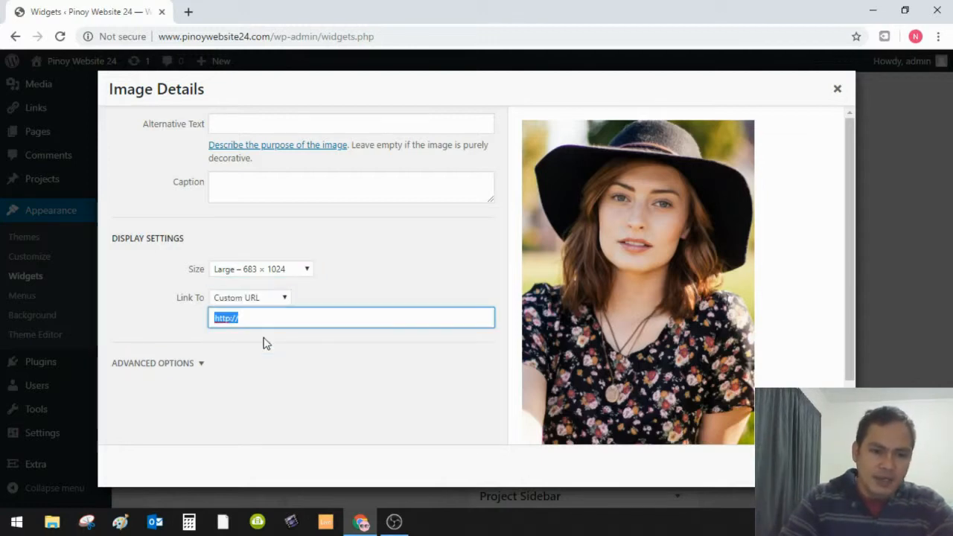
pyautogui.click(260, 321)
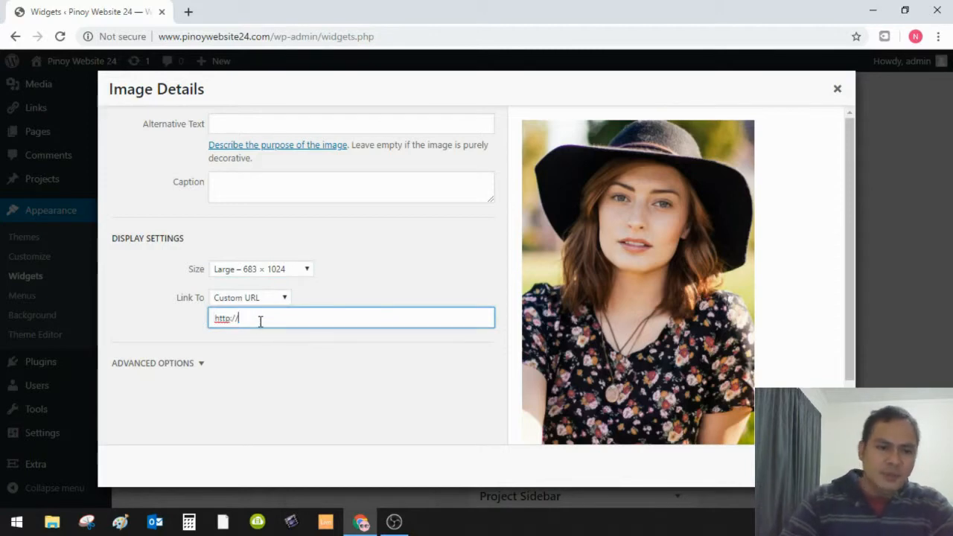
pyautogui.write('www')
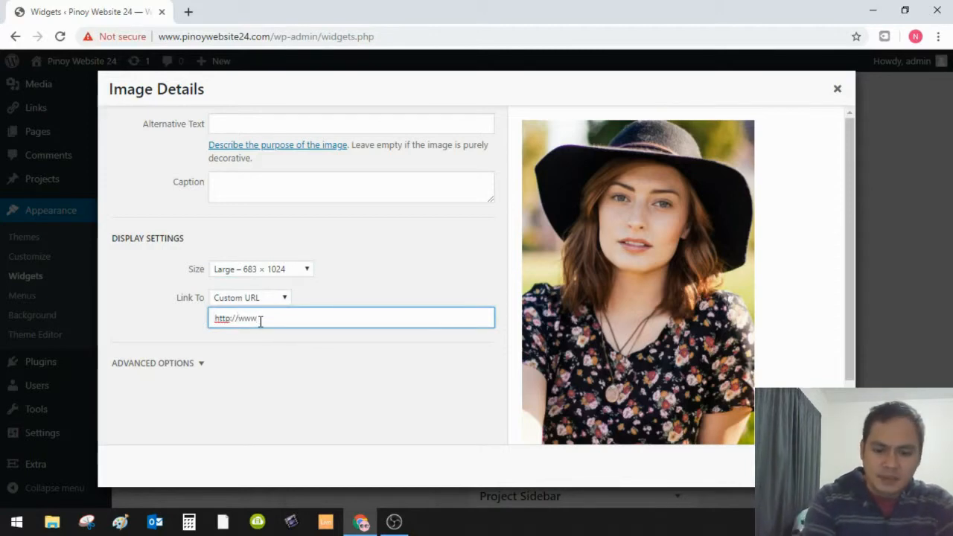
pyautogui.write('.google.com')
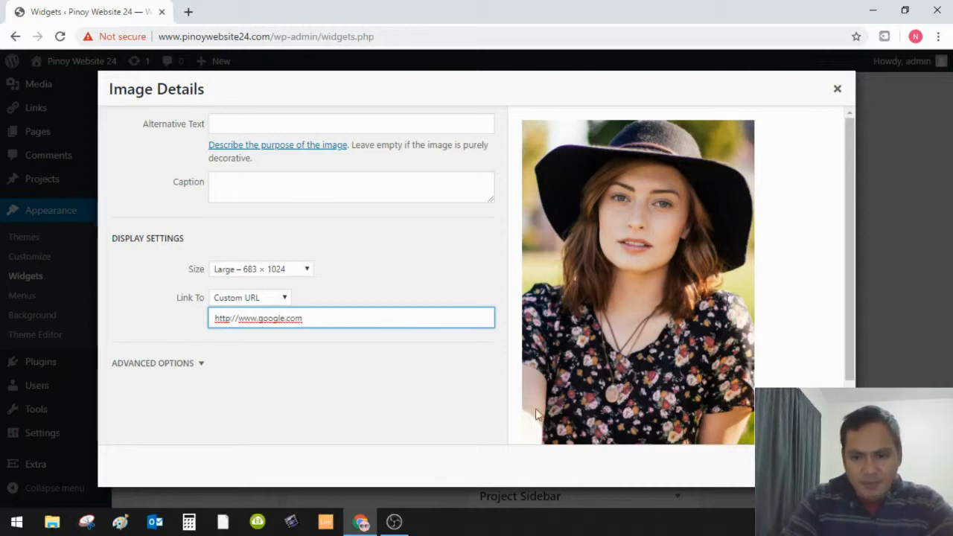
pyautogui.click(820, 466)
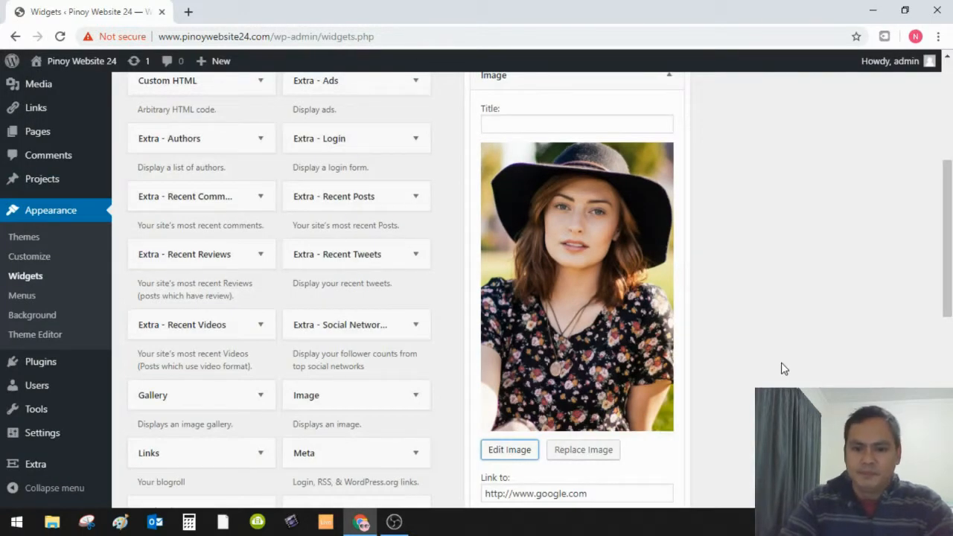
pyautogui.scroll(-2, 780, 366)
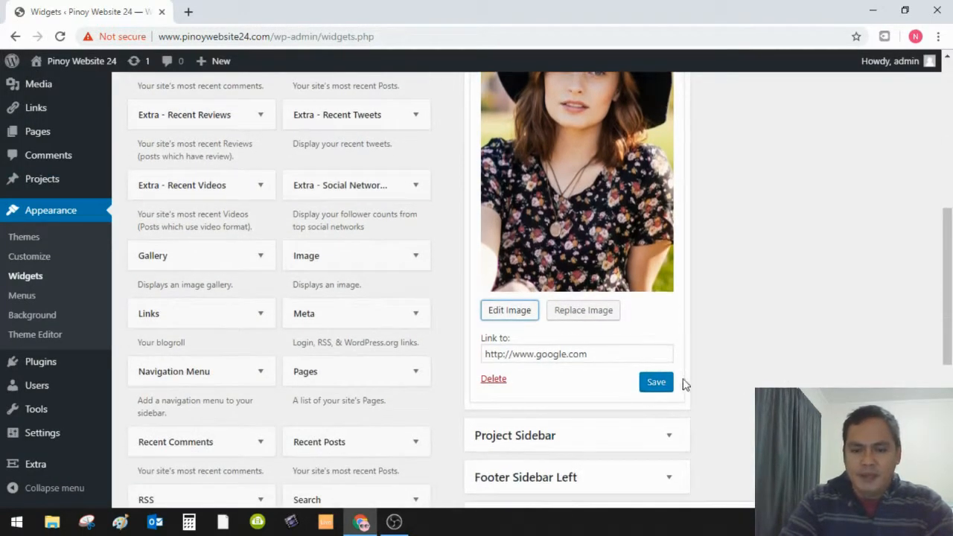
pyautogui.click(658, 383)
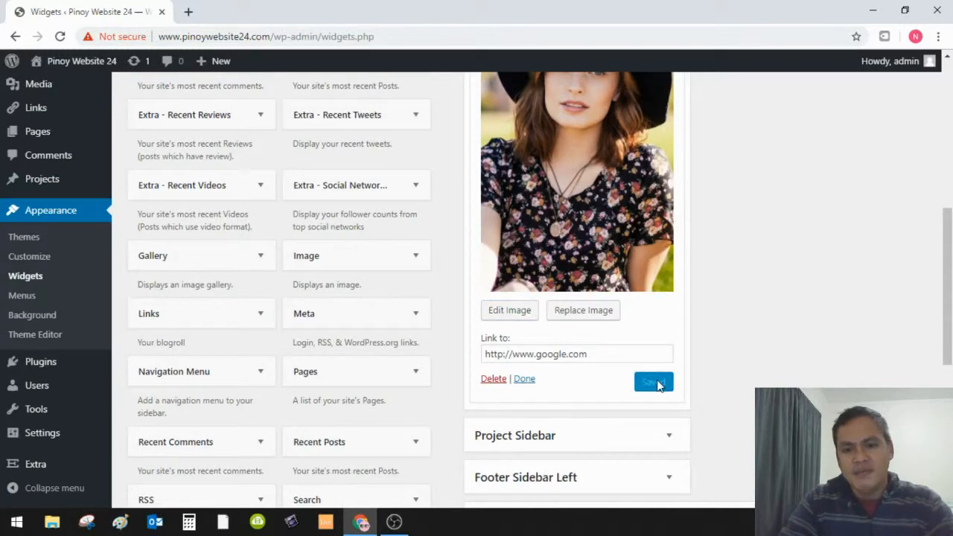
pyautogui.scroll(5, 656, 379)
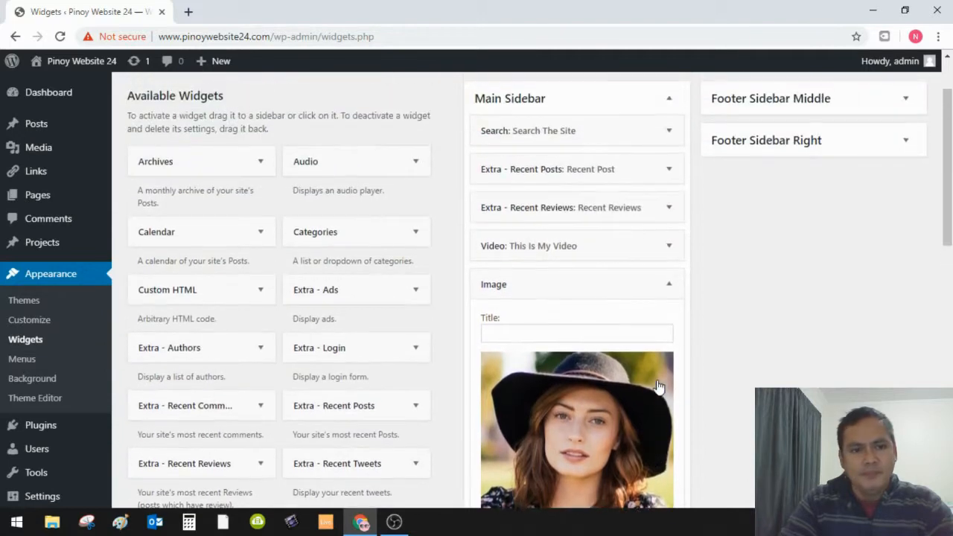
# - Visit the live homepage and check the black-hat photo appears in the sidebar below the video
pyautogui.moveTo(52, 63)
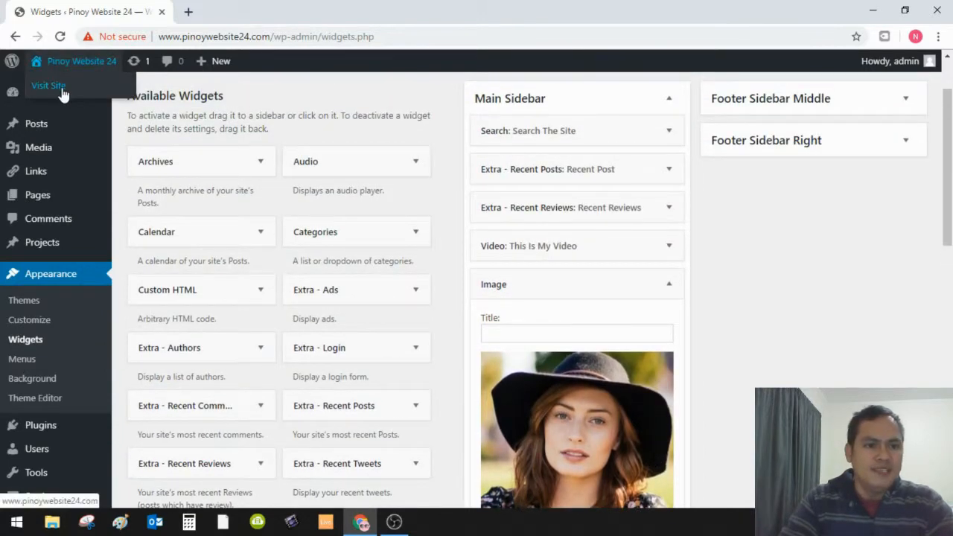
pyautogui.click(63, 91)
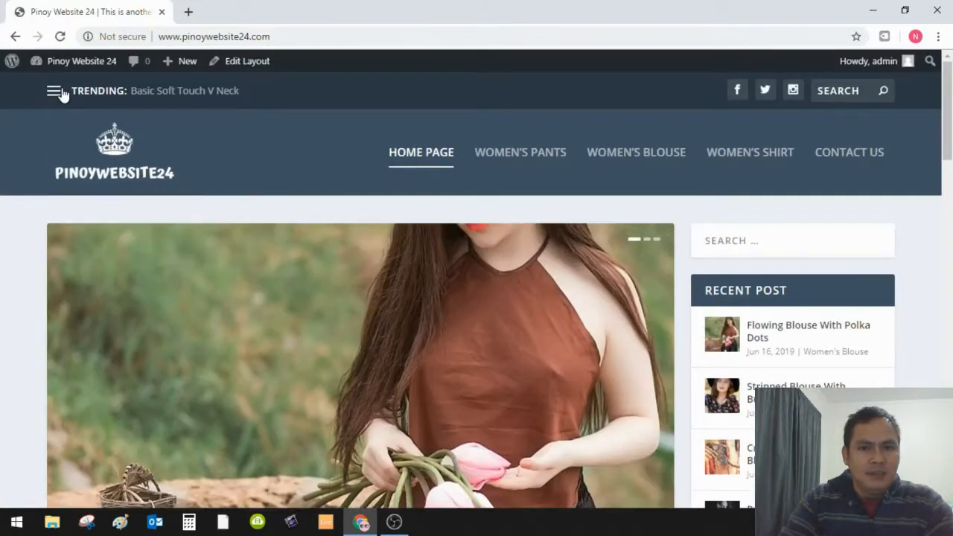
pyautogui.moveTo(944, 96); pyautogui.dragTo(951, 228)
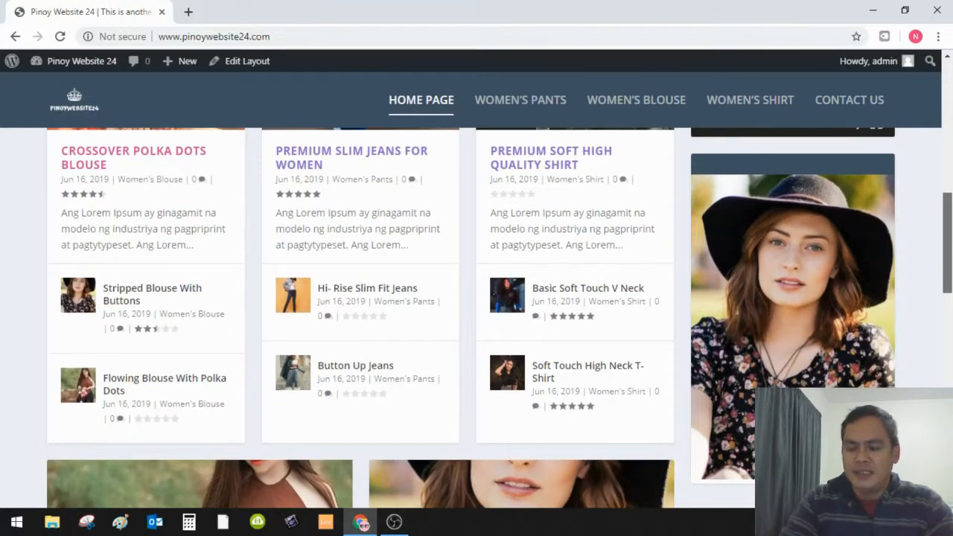
pyautogui.scroll(1, 755, 229)
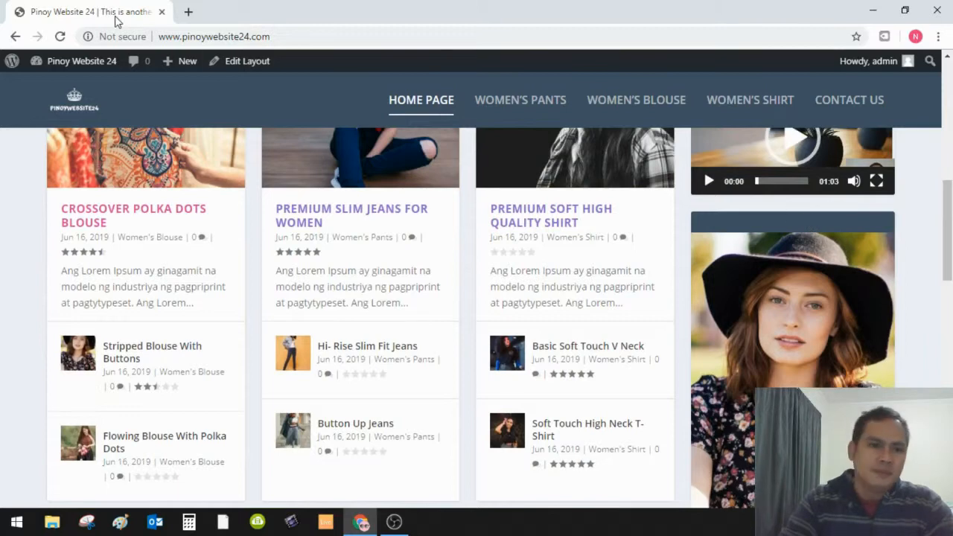
# - Return via Dashboard to Appearance > Widgets and expand the Main Sidebar Image widget's settings
pyautogui.moveTo(65, 68)
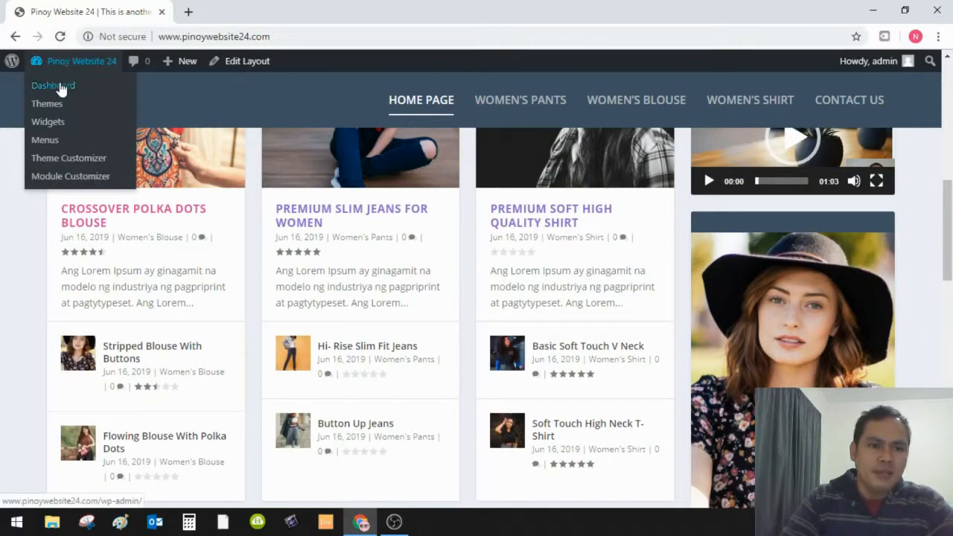
pyautogui.click(60, 84)
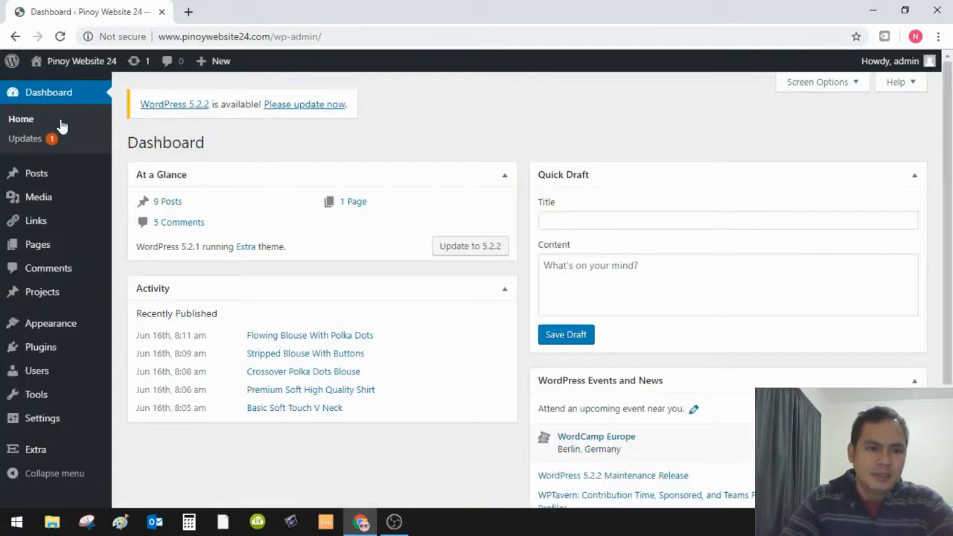
pyautogui.moveTo(65, 332)
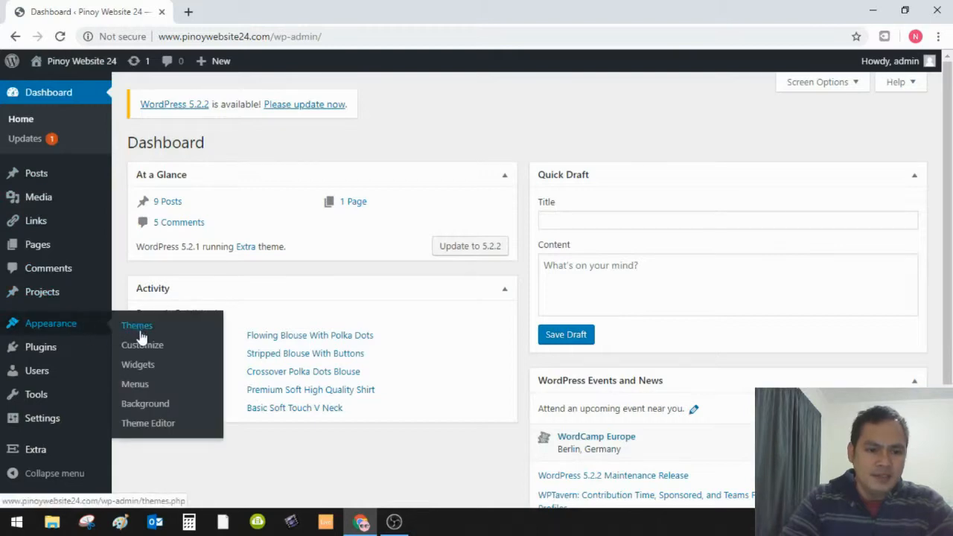
pyautogui.click(138, 366)
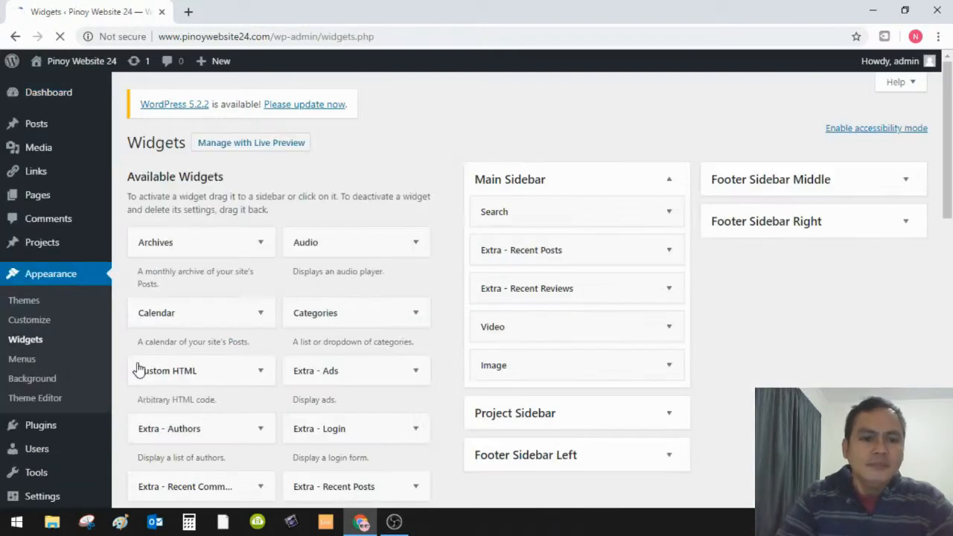
pyautogui.scroll(-1, 502, 368)
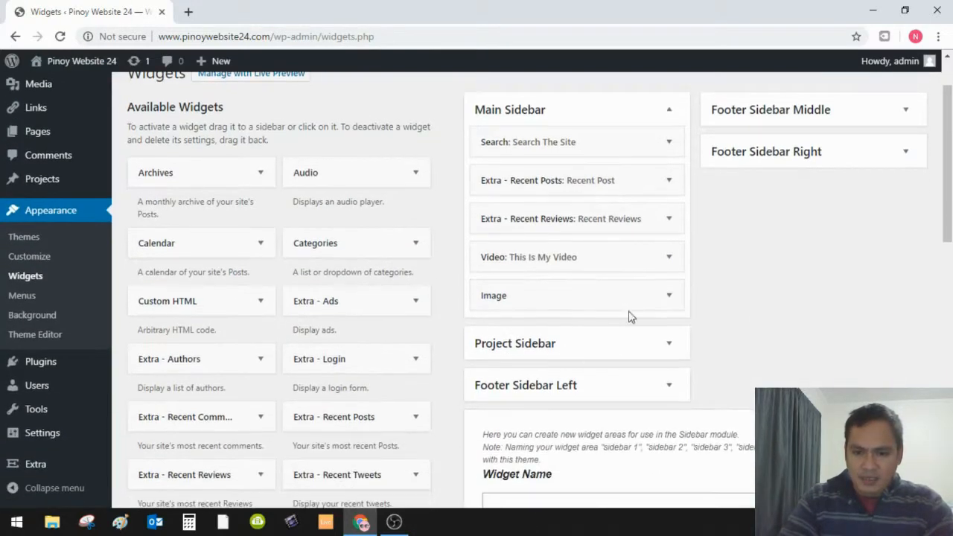
pyautogui.click(669, 296)
pyautogui.scroll(-1, 640, 294)
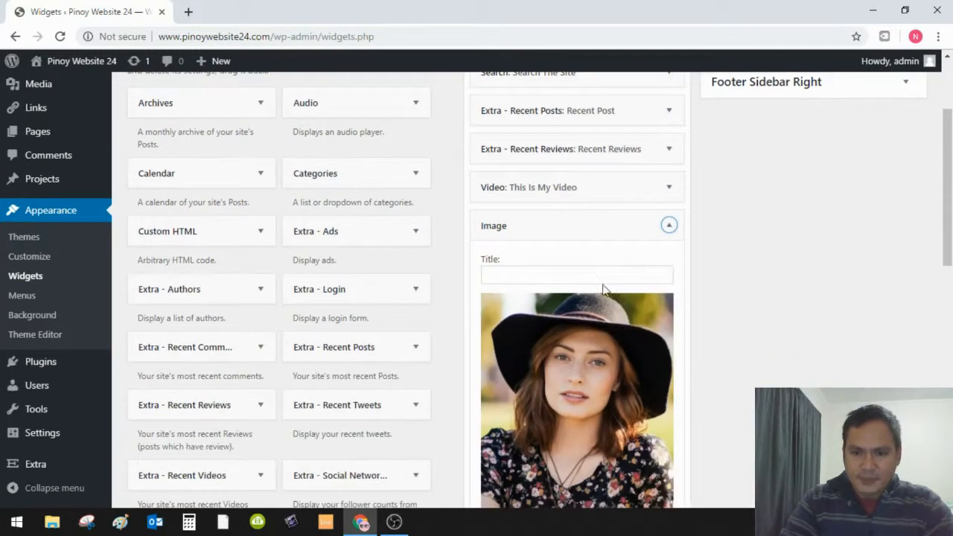
pyautogui.click(559, 272)
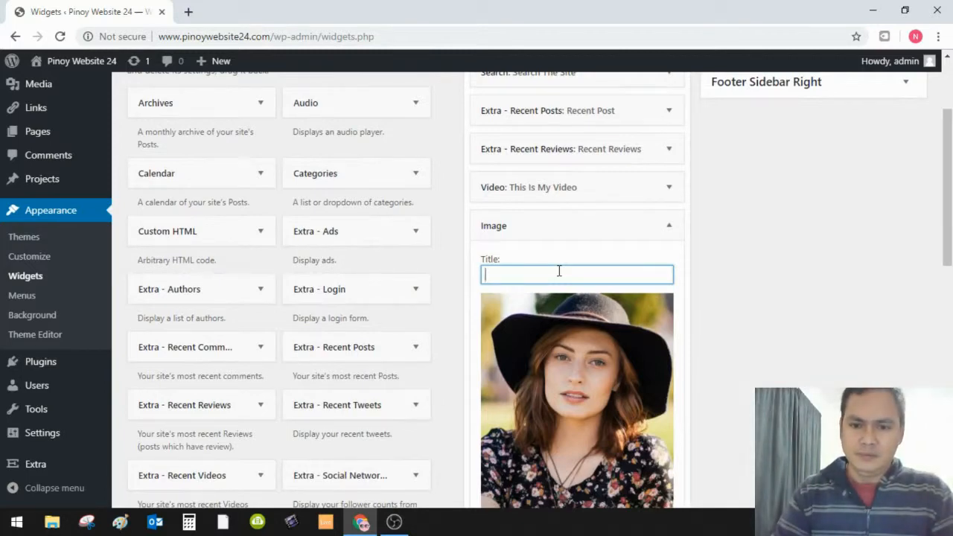
# - Enter the title 'This is an Image link to Google' and save the Image widget
pyautogui.write('This is an')
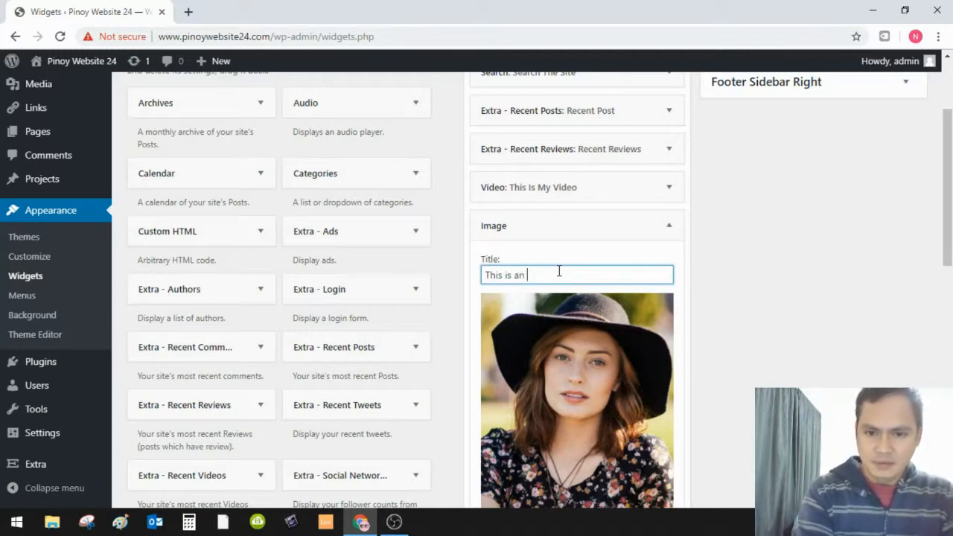
pyautogui.write('Image link to Google')
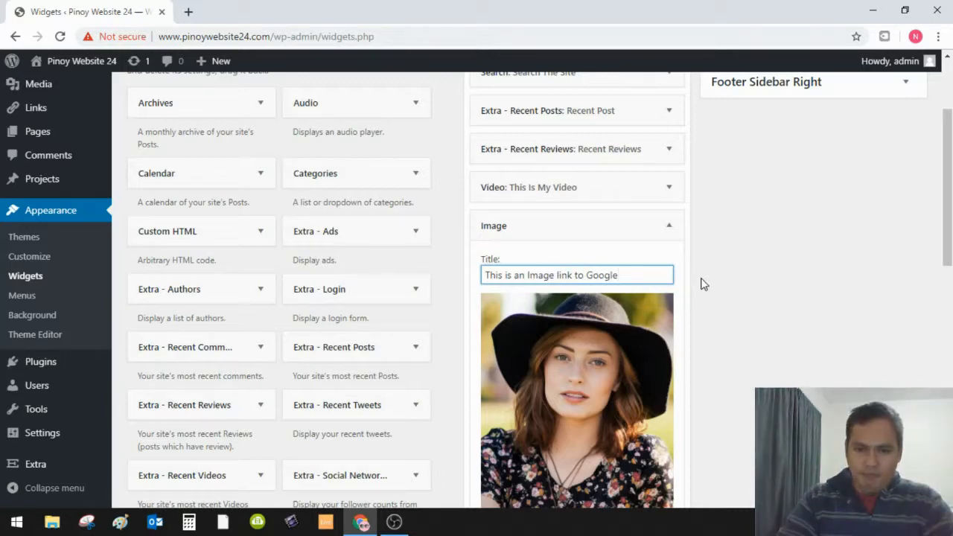
pyautogui.scroll(-2, 702, 284)
pyautogui.scroll(-2, 702, 289)
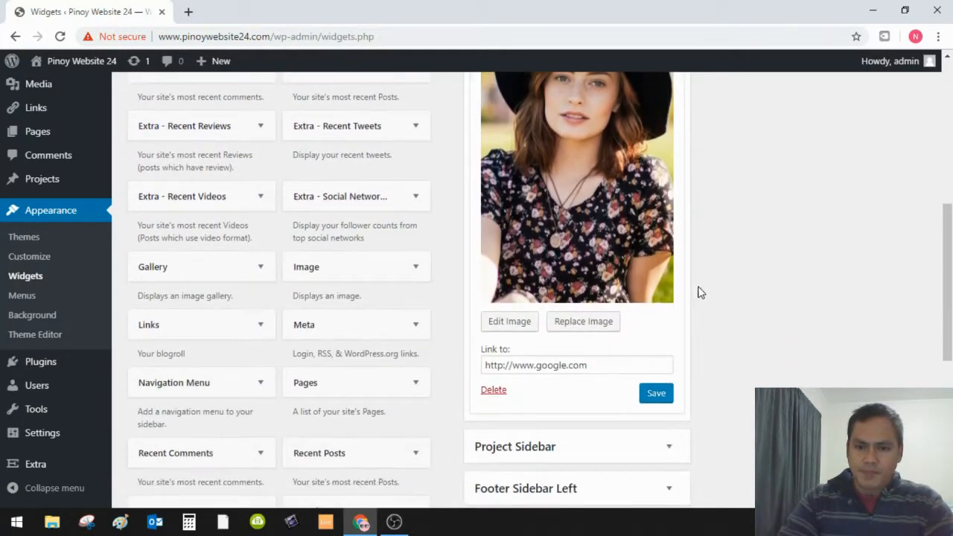
pyautogui.click(656, 394)
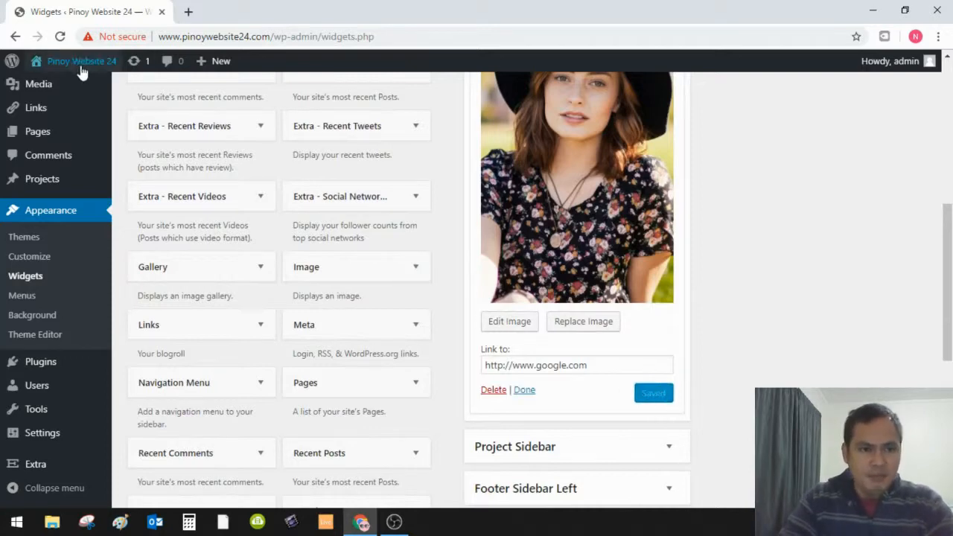
# - On the live site, find the 'This is an image link to Google' hat photo and confirm it opens google.com
pyautogui.moveTo(75, 65)
pyautogui.click(55, 93)
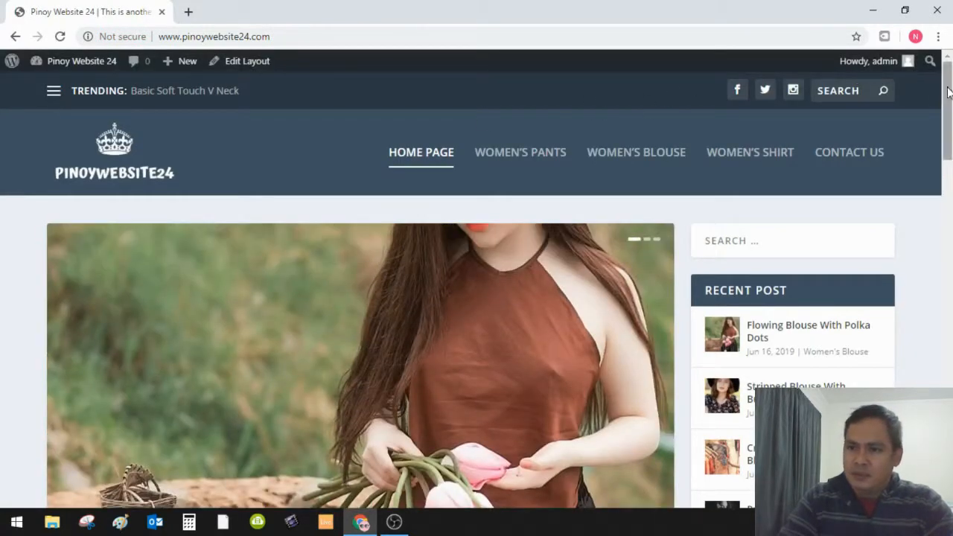
pyautogui.scroll(-1, 949, 112)
pyautogui.moveTo(949, 111); pyautogui.dragTo(936, 201)
pyautogui.scroll(-1, 935, 202)
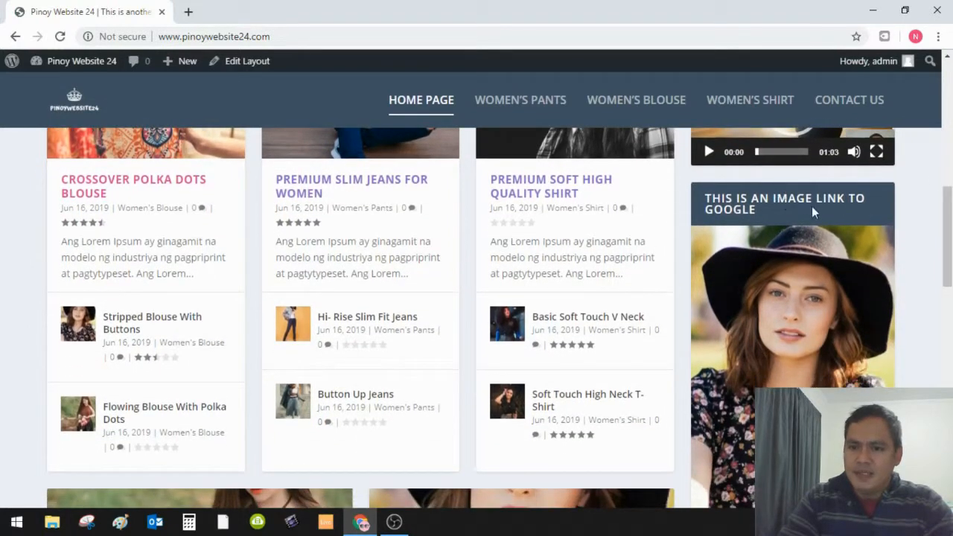
pyautogui.moveTo(945, 212); pyautogui.dragTo(948, 237)
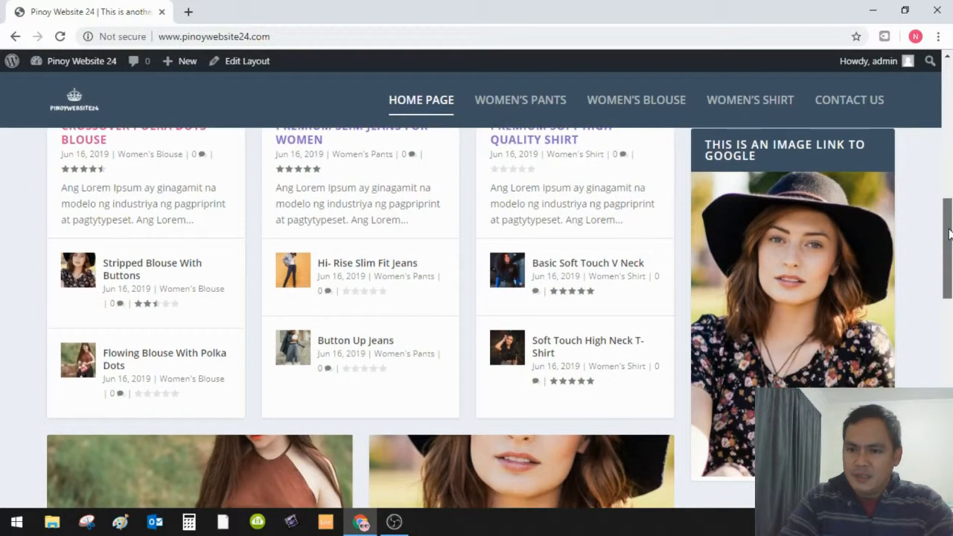
pyautogui.click(816, 289)
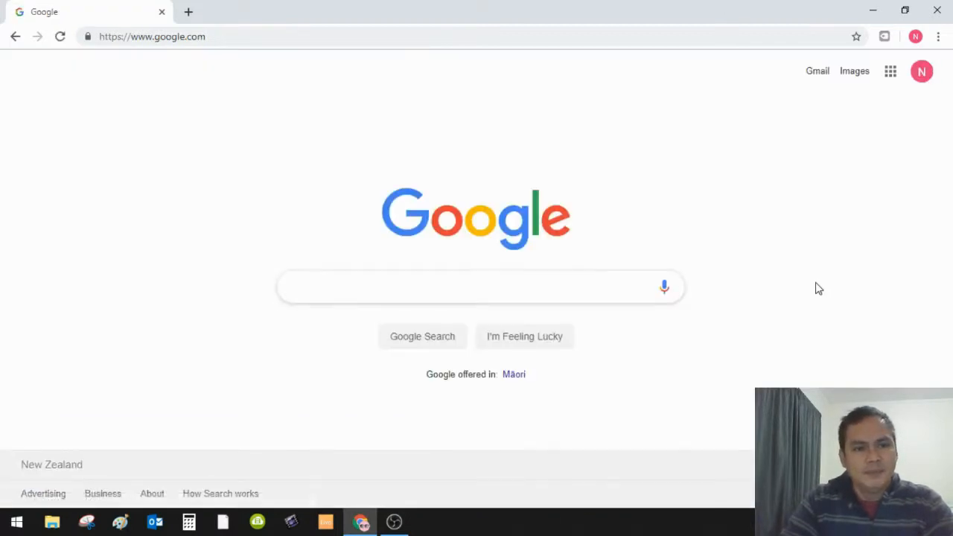